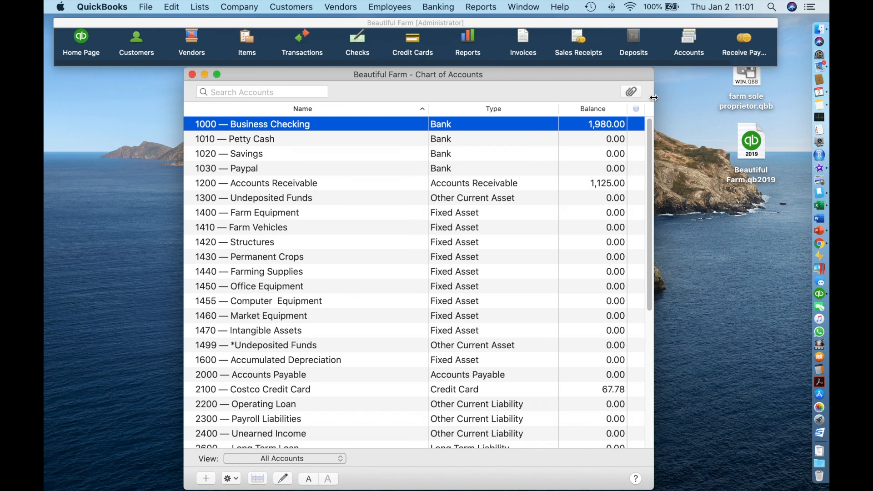
Start a customer payment from The French Laundry dated 01/02/20
{"action": "left_click", "coordinate": [746, 40]}
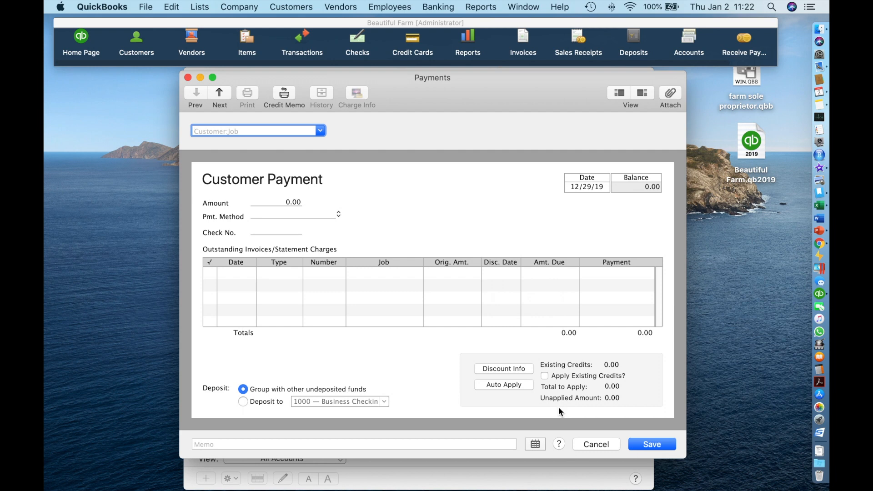
{"action": "left_click", "coordinate": [320, 132]}
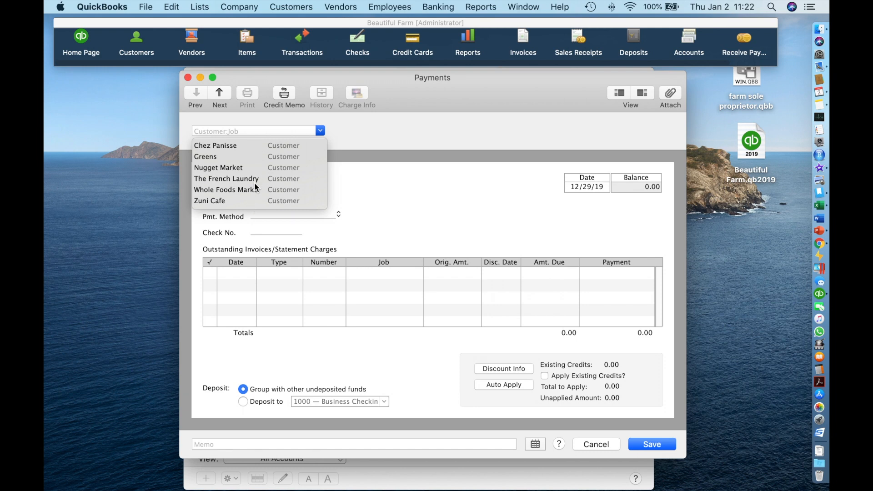
{"action": "type", "text": "the"}
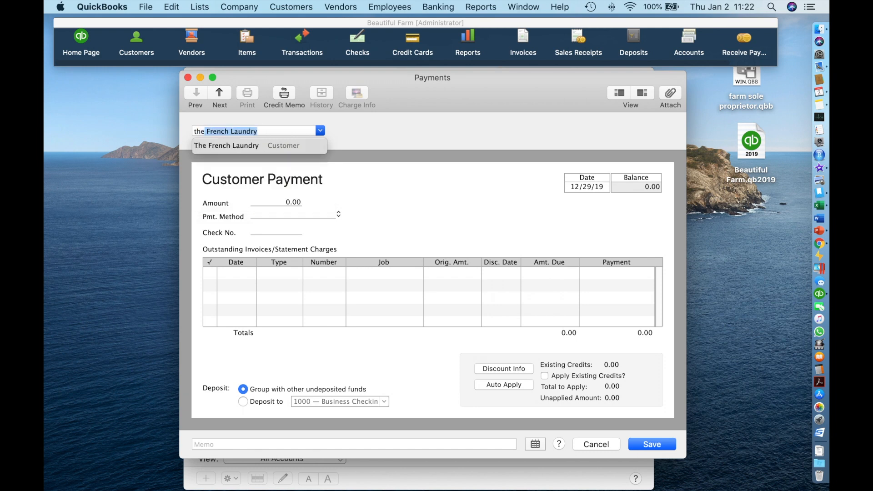
{"action": "key", "text": "Tab"}
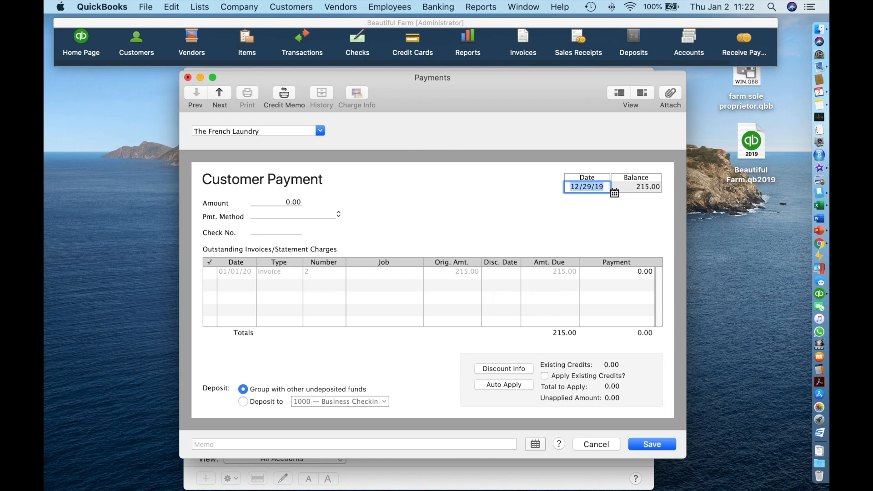
{"action": "key", "text": "plus"}
{"action": "key", "text": "plus"}
{"action": "key", "text": "plus"}
{"action": "key", "text": "Tab"}
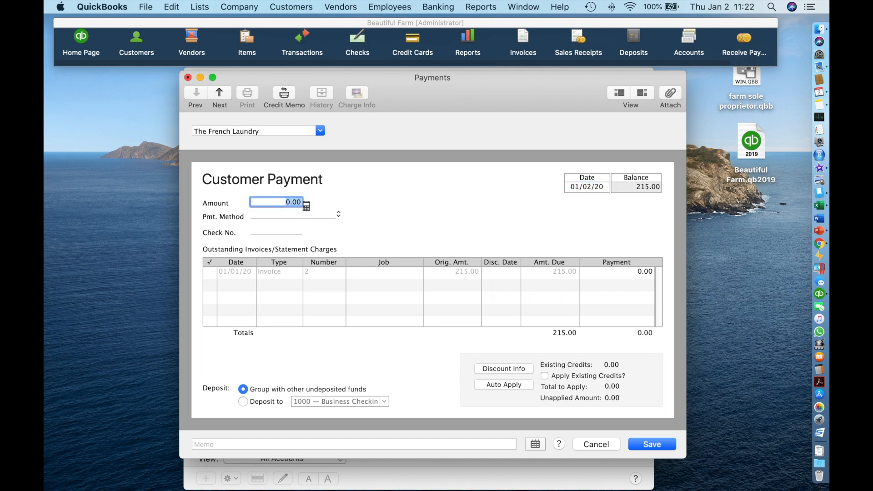
Enter a payment amount of 215.00 with payment method Check and check number 1234
{"action": "type", "text": "215.00"}
{"action": "key", "text": "Tab"}
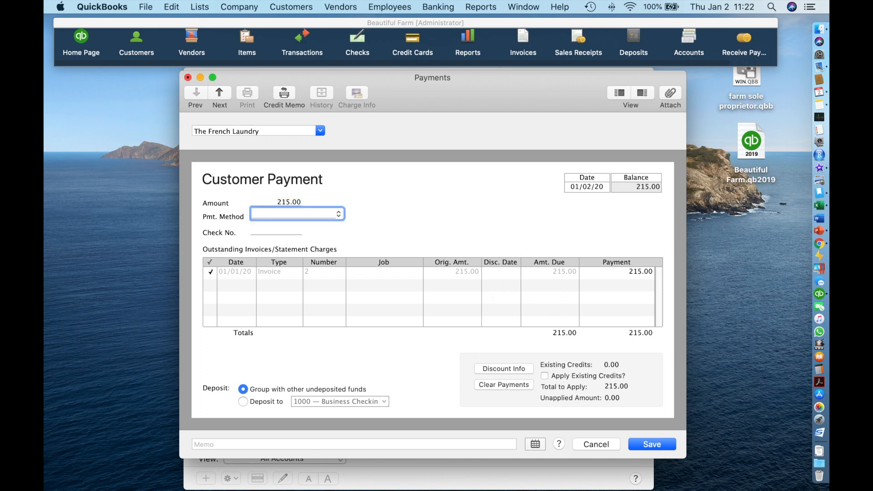
{"action": "type", "text": "Check"}
{"action": "key", "text": "Tab"}
{"action": "type", "text": "1234"}
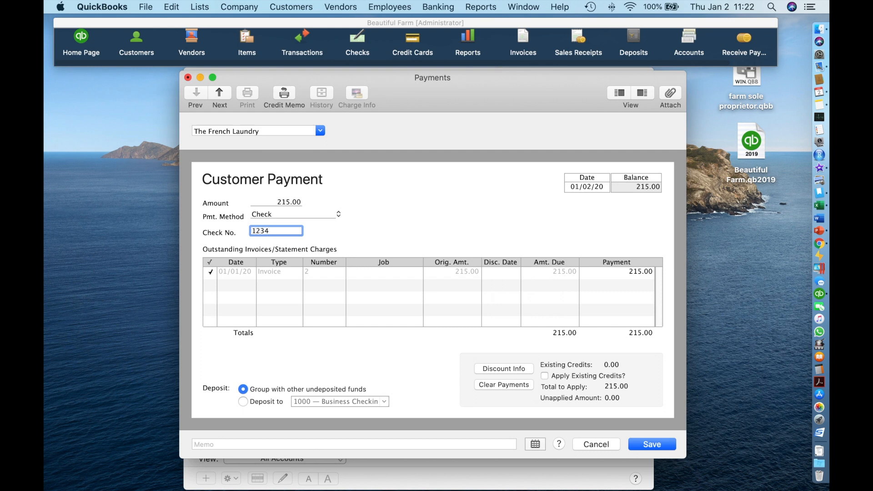
{"action": "key", "text": "Tab"}
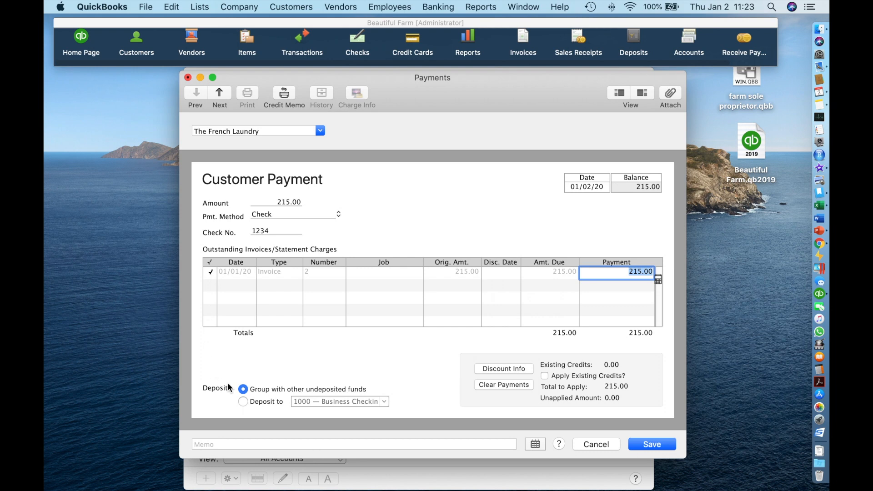
Set the payment to deposit to 1000 — Business Checking, save it and close the payment form
{"action": "left_click", "coordinate": [243, 402]}
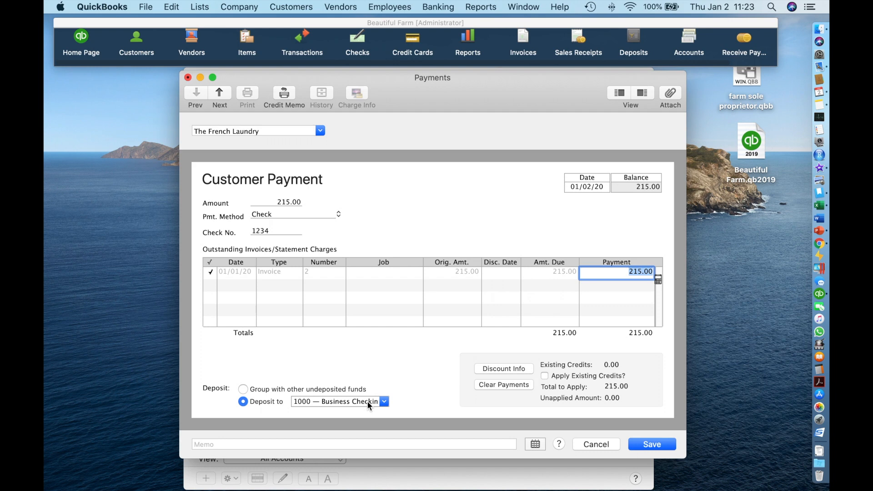
{"action": "left_click", "coordinate": [244, 388]}
{"action": "left_click", "coordinate": [243, 402]}
{"action": "left_click", "coordinate": [645, 445]}
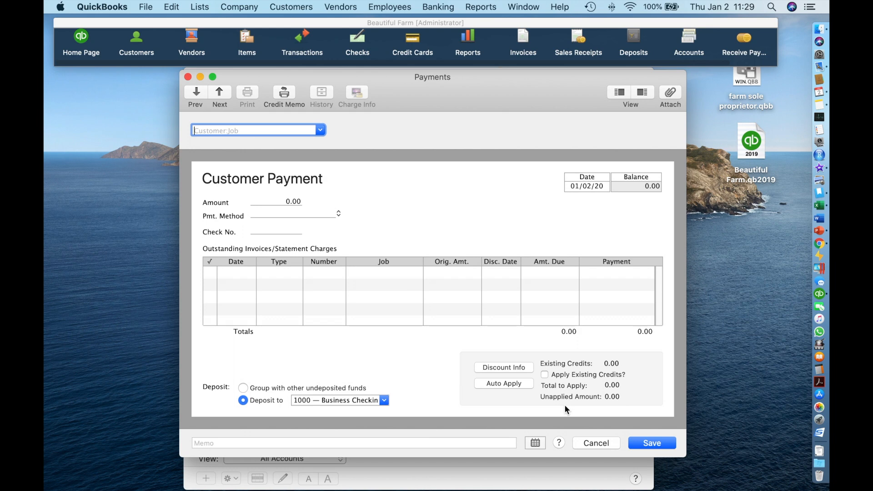
{"action": "left_click", "coordinate": [188, 77]}
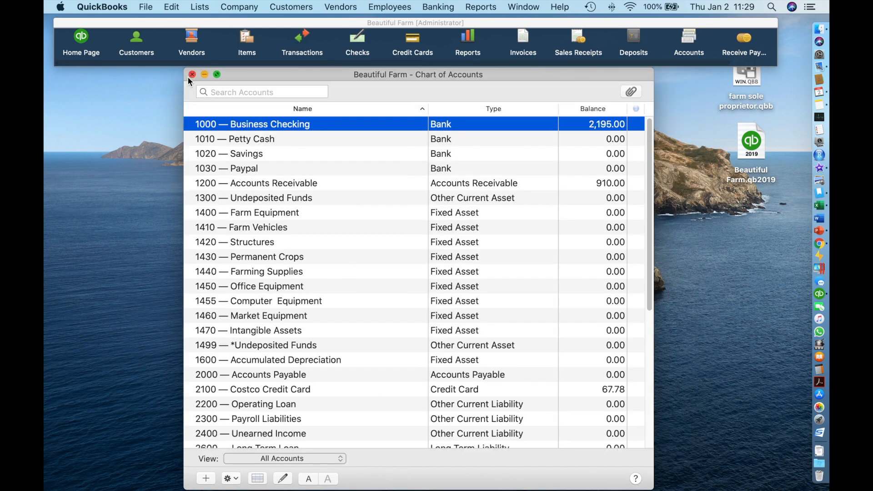
Review the payment's entries in the Accounts Receivable and Business Checking registers, closing each one
{"action": "double_click", "coordinate": [323, 184]}
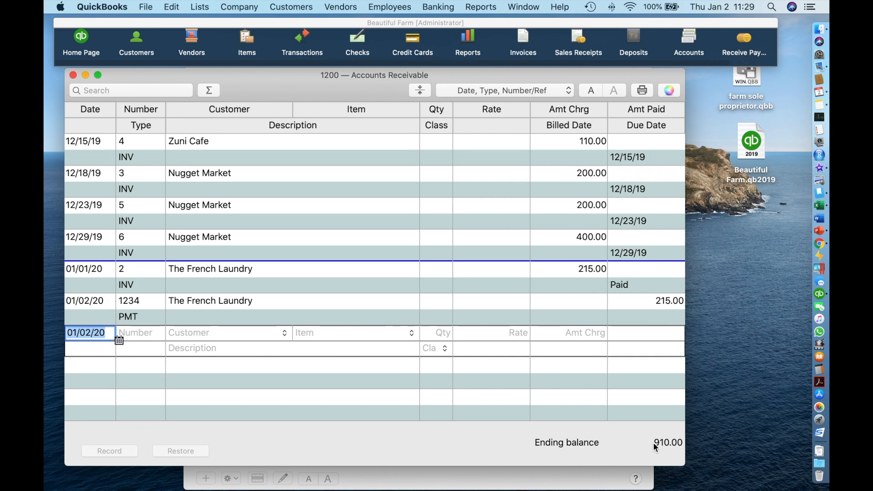
{"action": "left_click", "coordinate": [74, 75]}
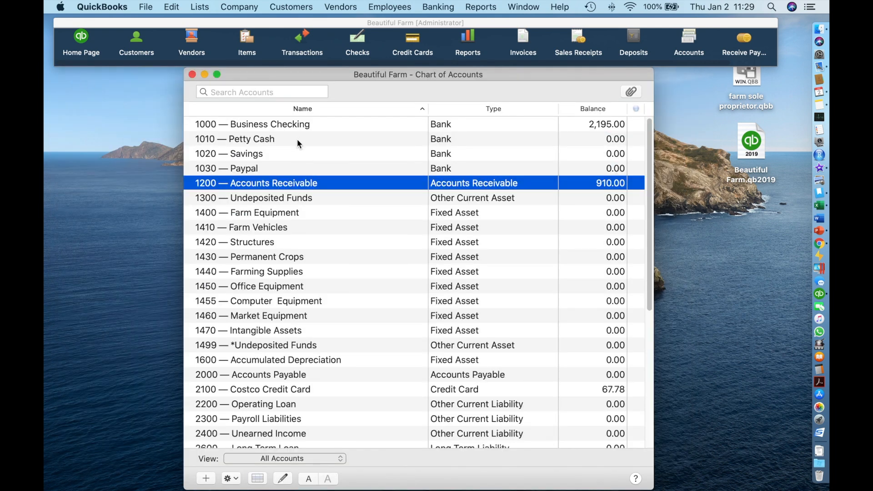
{"action": "double_click", "coordinate": [302, 124]}
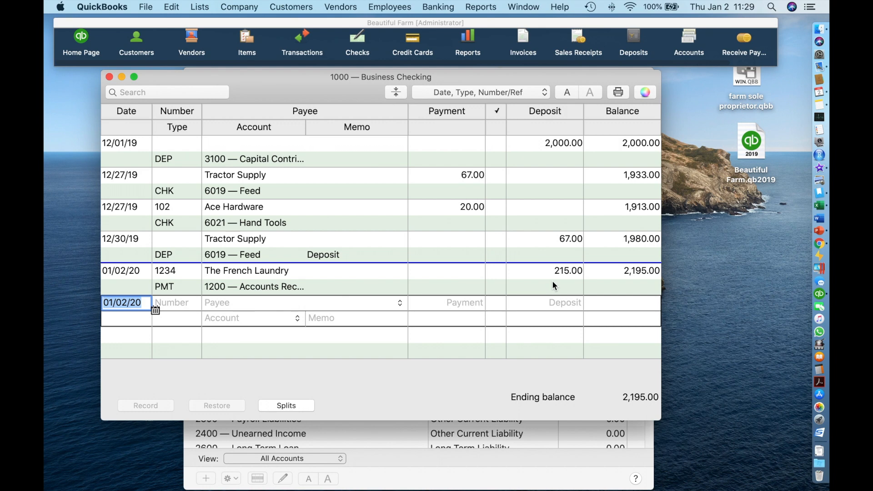
{"action": "left_click", "coordinate": [110, 77]}
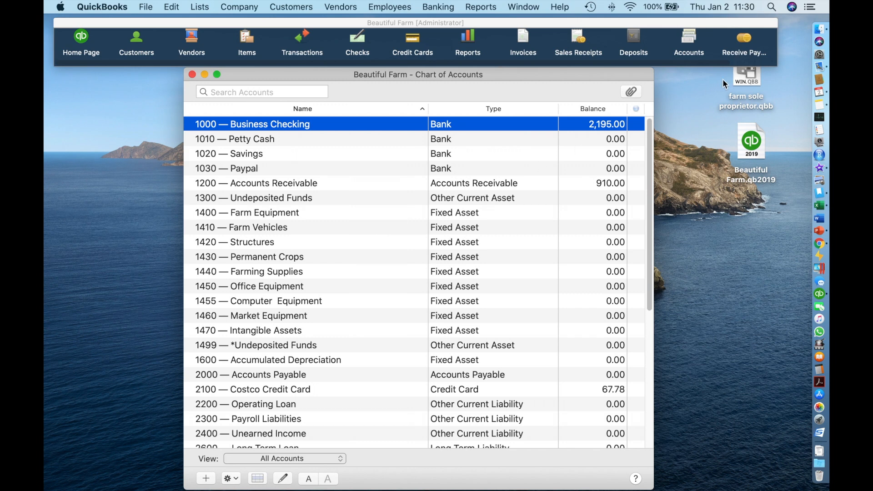
Start a customer payment from Nugget Market with an amount of 400.00
{"action": "left_click", "coordinate": [744, 43]}
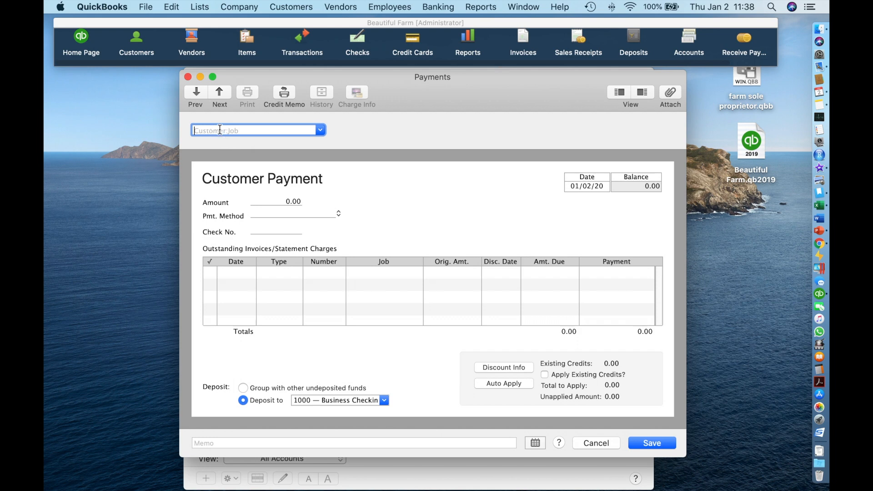
{"action": "type", "text": "nugget Market"}
{"action": "key", "text": "Tab"}
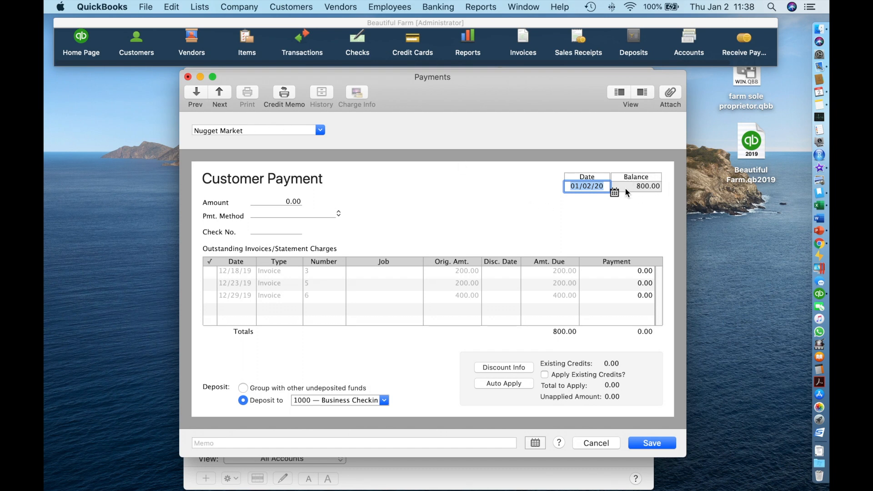
{"action": "key", "text": "Tab"}
{"action": "type", "text": "40"}
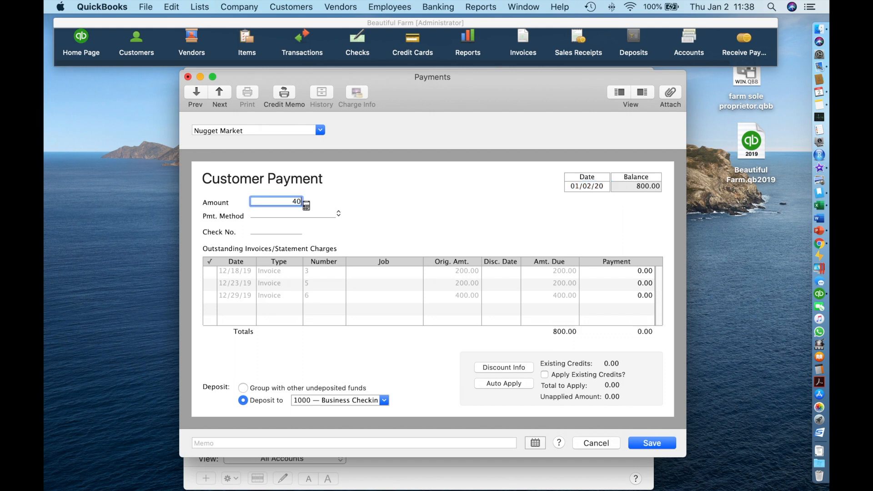
{"action": "type", "text": "0.00"}
{"action": "key", "text": "Tab"}
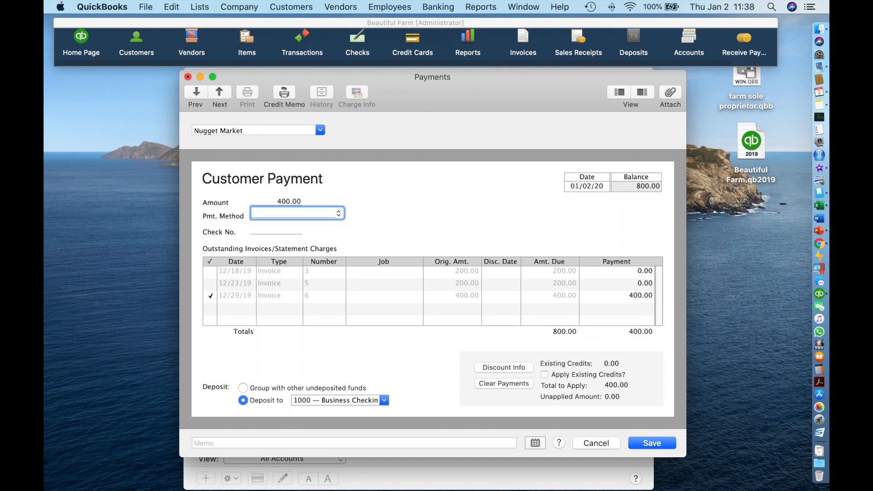
Set the Nugget Market payment method to Check with check number 7890
{"action": "type", "text": "Check"}
{"action": "key", "text": "Tab"}
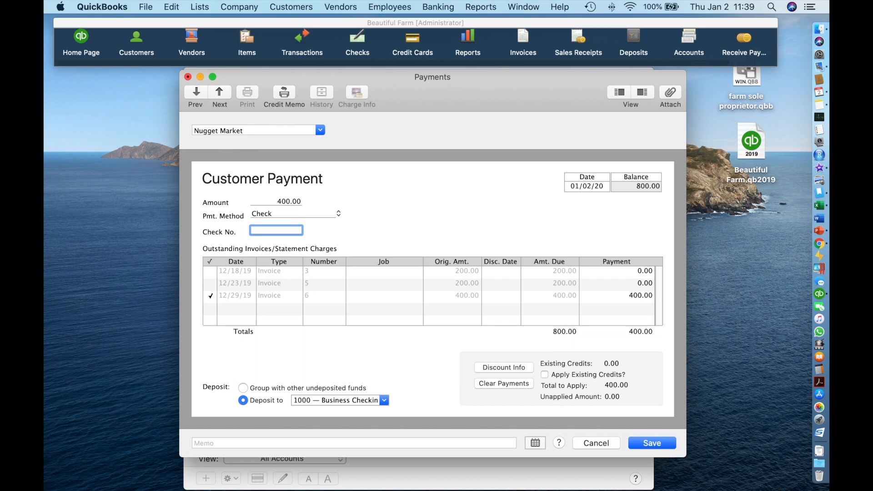
{"action": "type", "text": "7890"}
Apply the Nugget Market payment to invoices 3 and 5 instead of invoice 6
{"action": "left_click", "coordinate": [209, 296]}
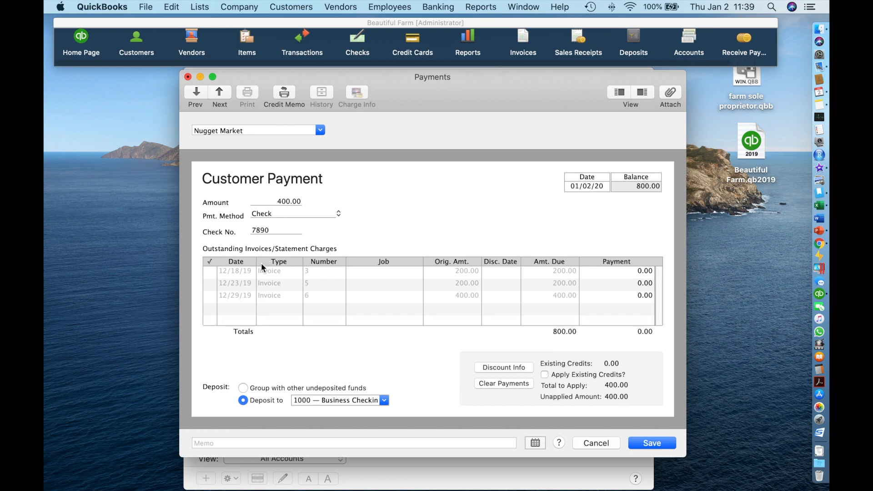
{"action": "left_click", "coordinate": [210, 272]}
{"action": "left_click", "coordinate": [211, 284]}
Group the Nugget Market payment with other undeposited funds, save it and close the payment form
{"action": "left_click", "coordinate": [243, 387]}
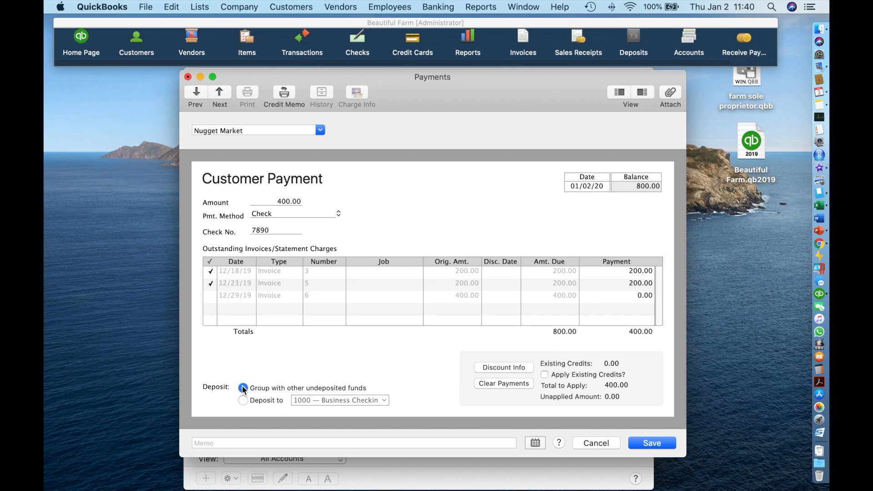
{"action": "left_click", "coordinate": [657, 445]}
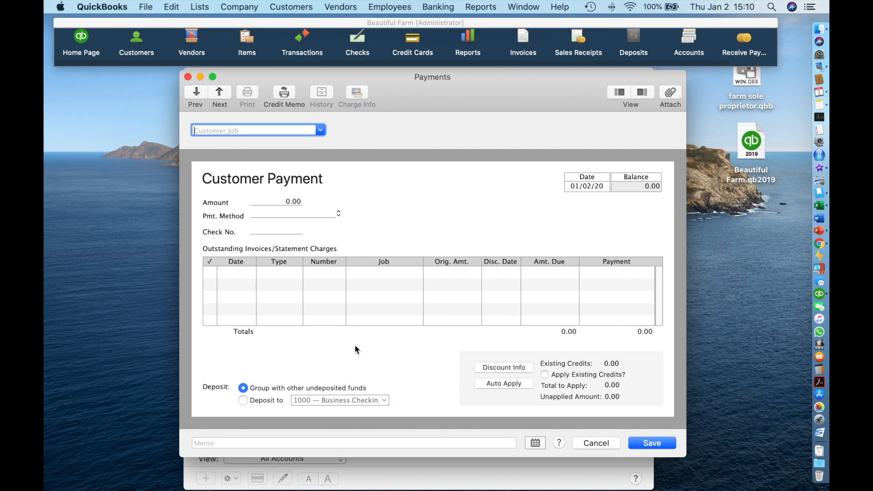
{"action": "left_click", "coordinate": [188, 77]}
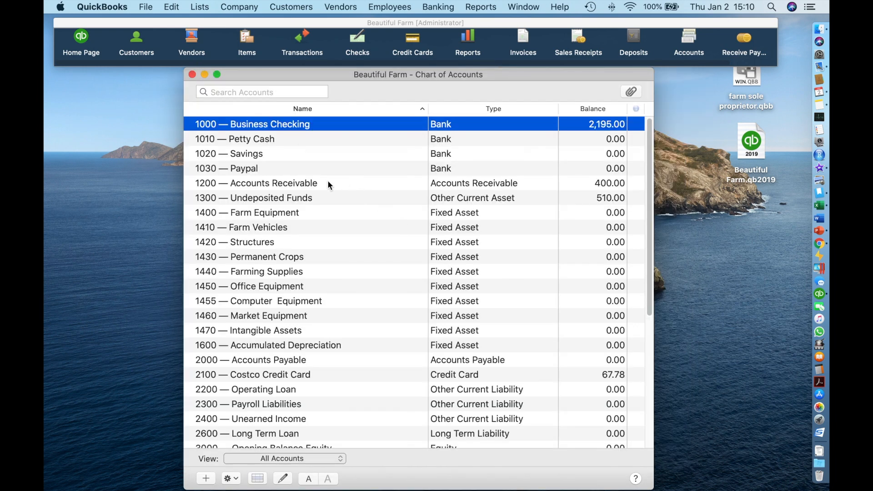
Review the payments held in the 1300 — Undeposited Funds register and close it
{"action": "double_click", "coordinate": [332, 202]}
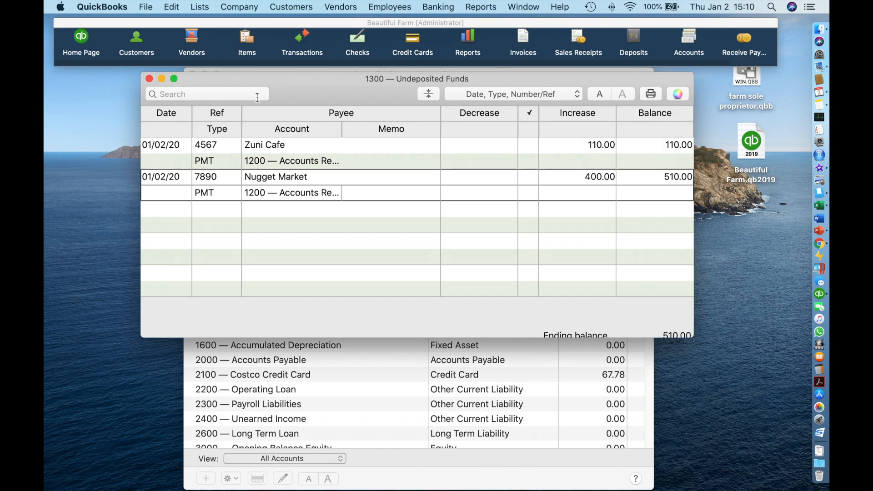
{"action": "left_click", "coordinate": [150, 80]}
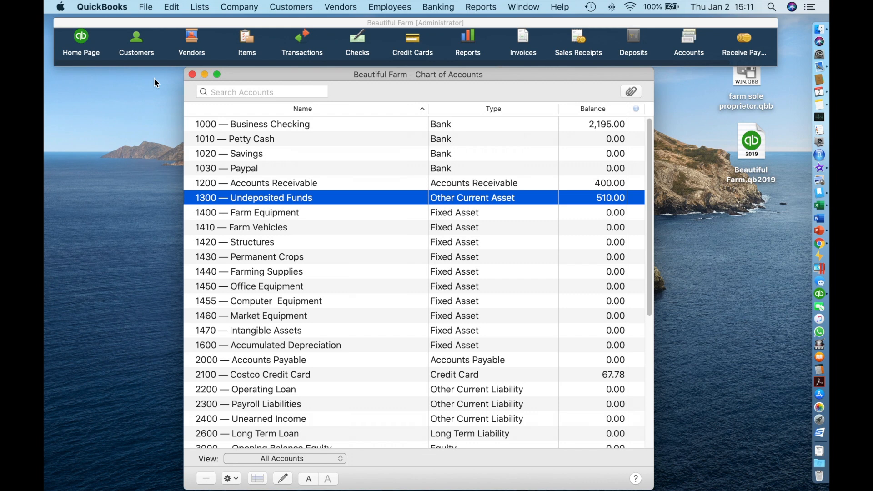
Start a new deposit and open the list of received payments available to deposit
{"action": "left_click", "coordinate": [436, 8]}
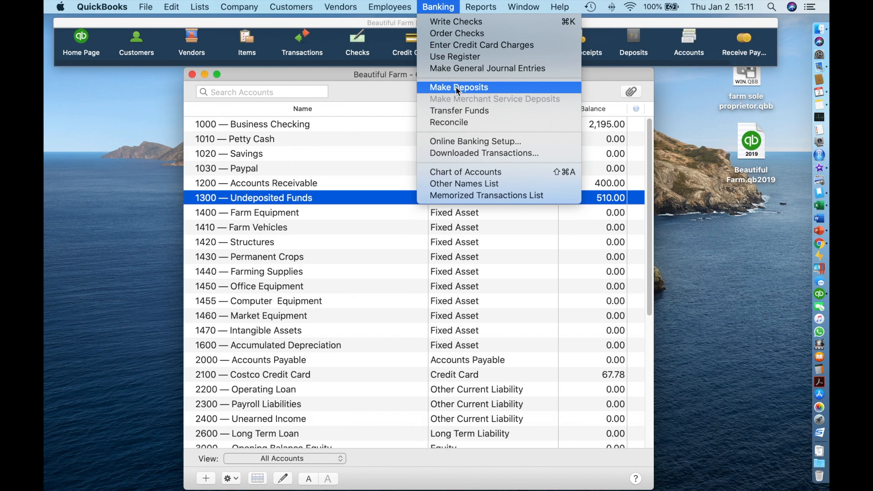
{"action": "left_click", "coordinate": [443, 10]}
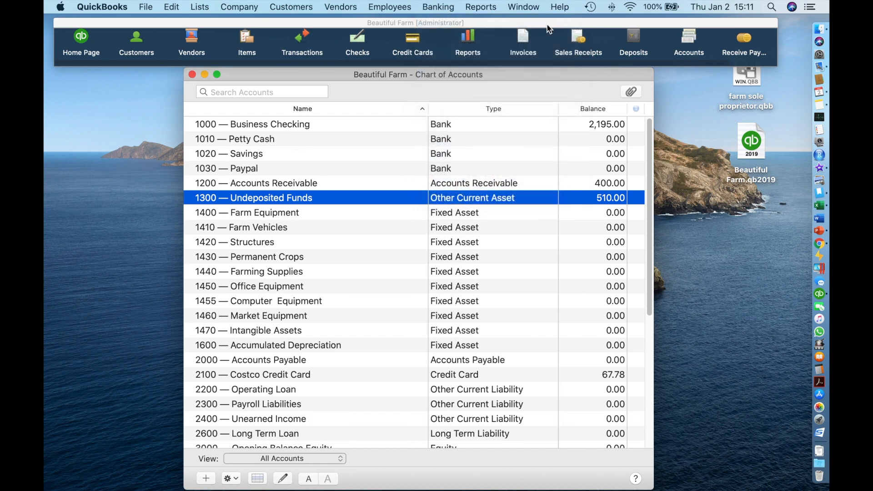
{"action": "left_click", "coordinate": [623, 39]}
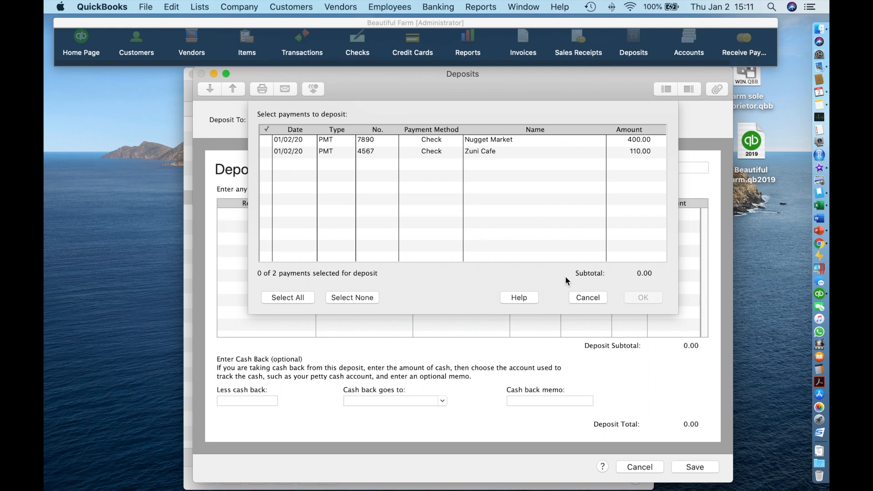
{"action": "left_click", "coordinate": [593, 296]}
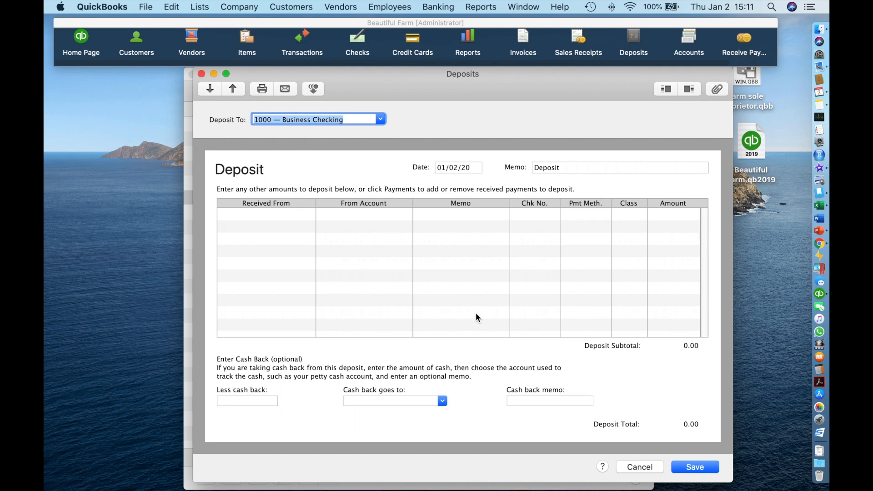
{"action": "left_click", "coordinate": [312, 88]}
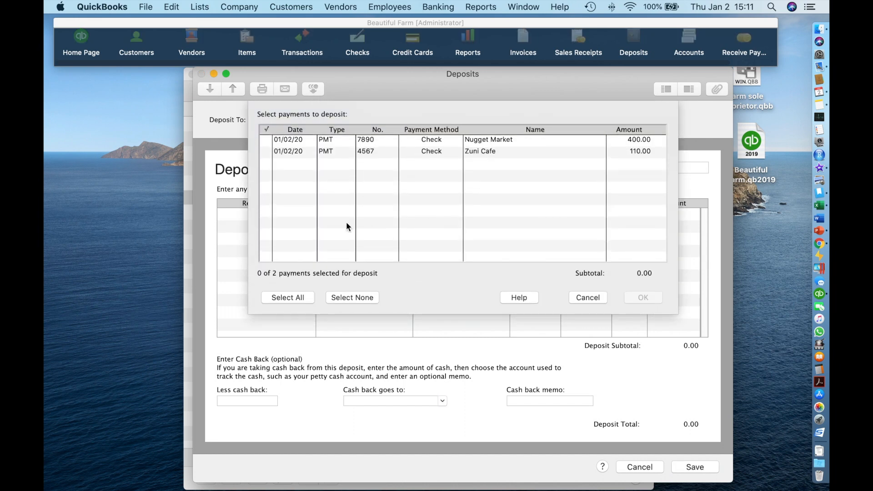
{"action": "left_click", "coordinate": [266, 141]}
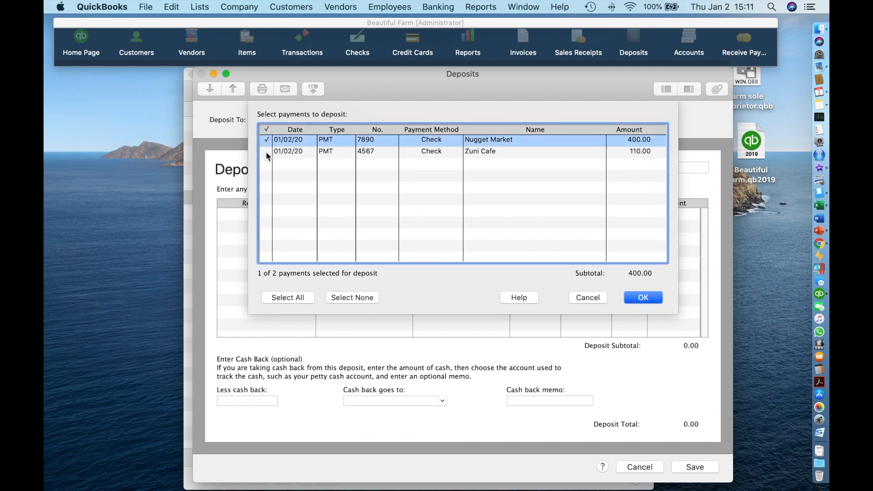
{"action": "left_click", "coordinate": [266, 151]}
{"action": "left_click", "coordinate": [362, 297]}
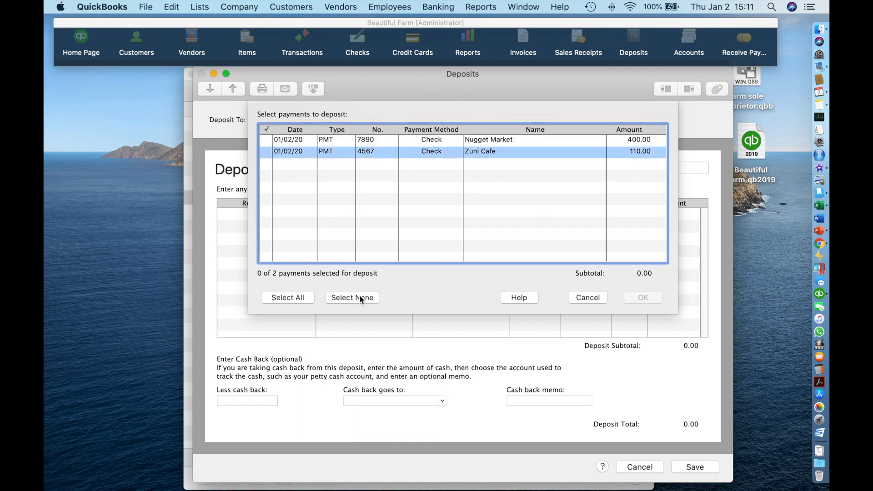
Select all the listed payments, from Nugget Market and Zuni Cafe, and add them to the deposit
{"action": "left_click", "coordinate": [295, 298]}
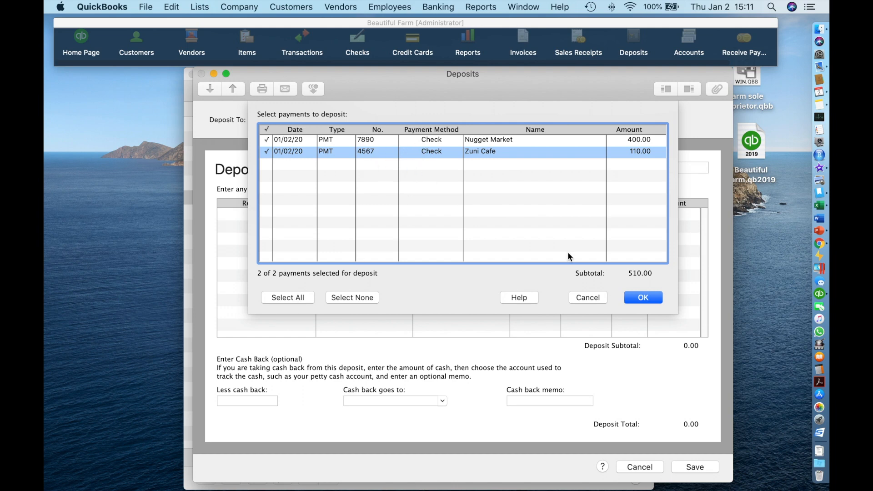
{"action": "left_click", "coordinate": [643, 297]}
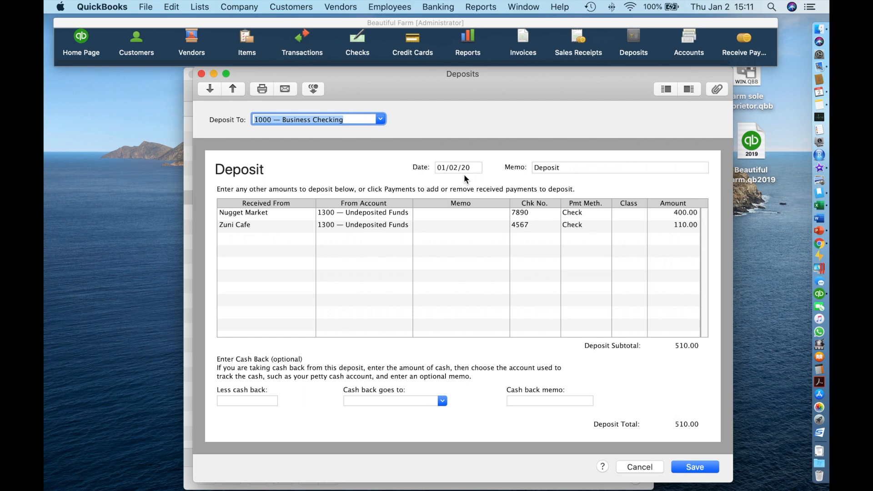
{"action": "left_click", "coordinate": [456, 213]}
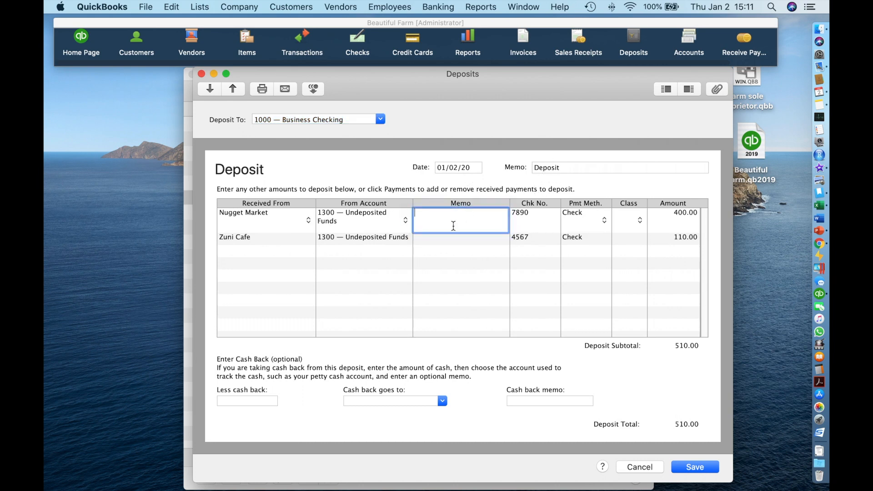
{"action": "left_click", "coordinate": [449, 239]}
{"action": "left_click", "coordinate": [443, 226]}
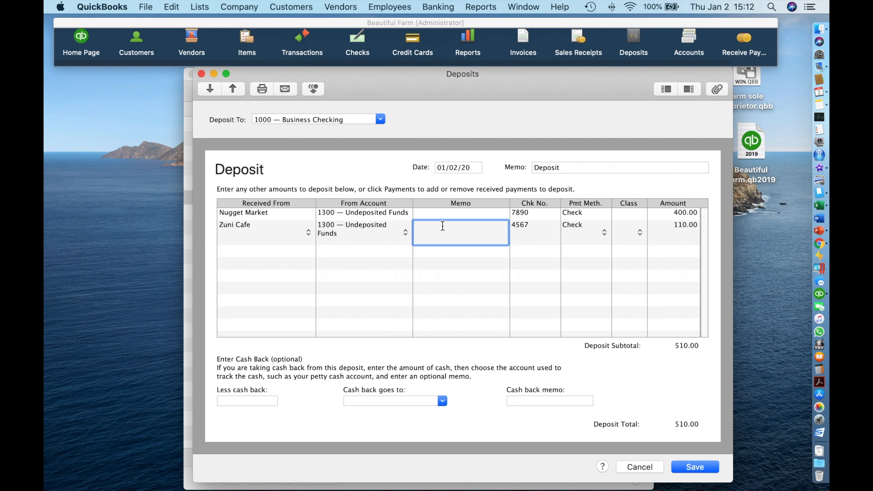
Preview the printout of the deposit slip and deposit summary, and close the print settings without printing
{"action": "left_click", "coordinate": [262, 89]}
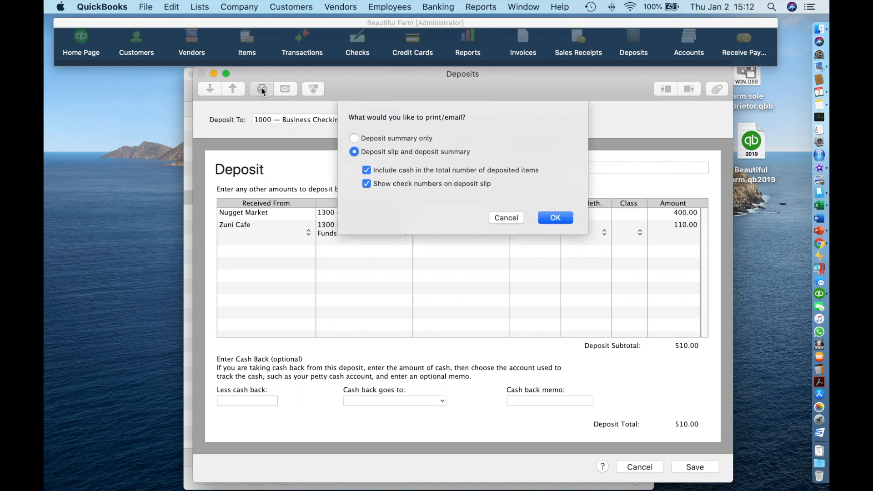
{"action": "left_click", "coordinate": [550, 218]}
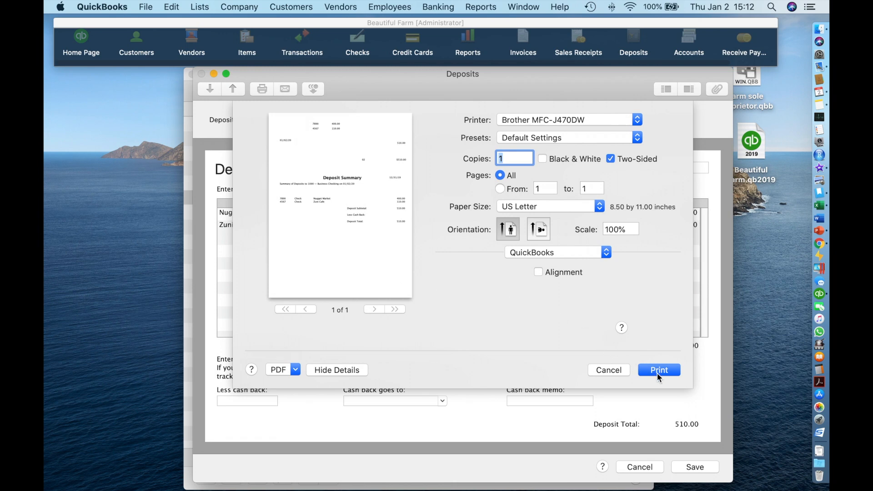
{"action": "left_click", "coordinate": [608, 369]}
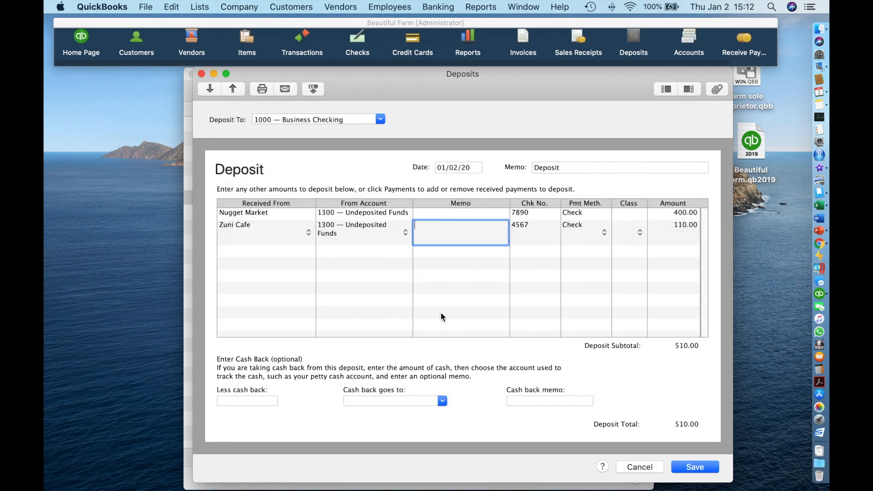
Save the deposit to 1000 — Business Checking and close the deposit form
{"action": "left_click", "coordinate": [678, 466]}
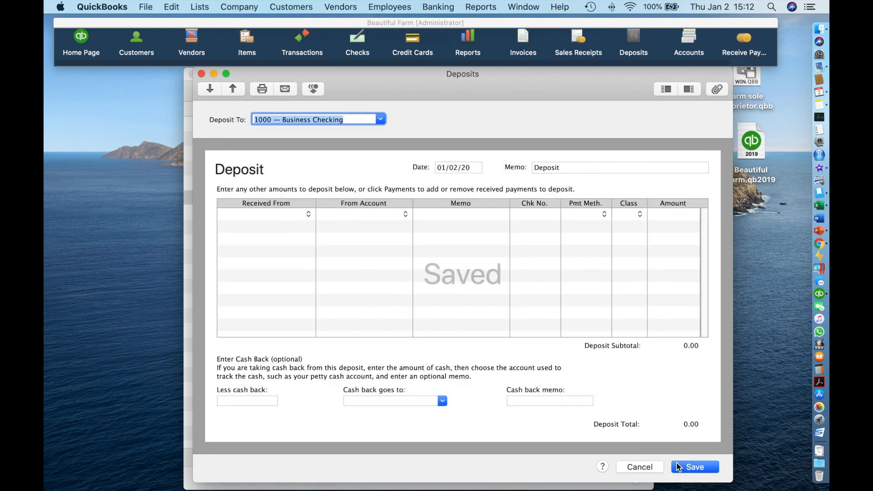
{"action": "left_click", "coordinate": [202, 74]}
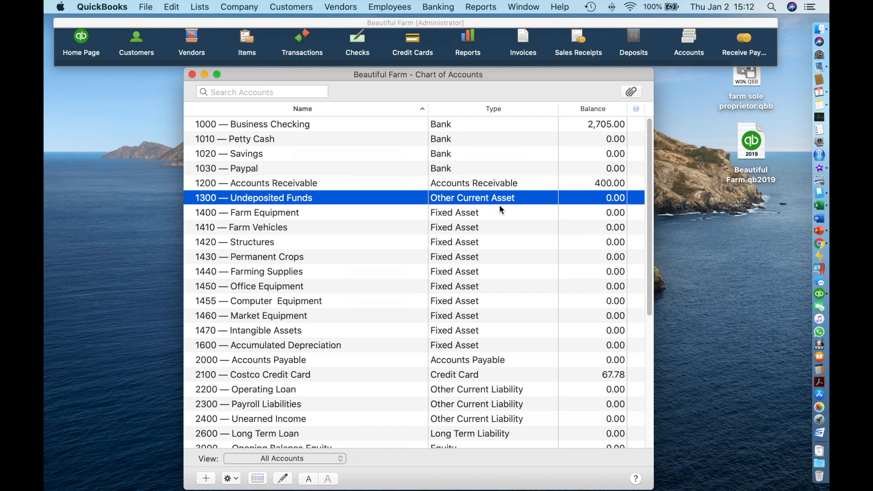
Check the 1300 — Undeposited Funds register for the deposited Zuni Cafe and Nugget Market payments and close it
{"action": "double_click", "coordinate": [401, 197]}
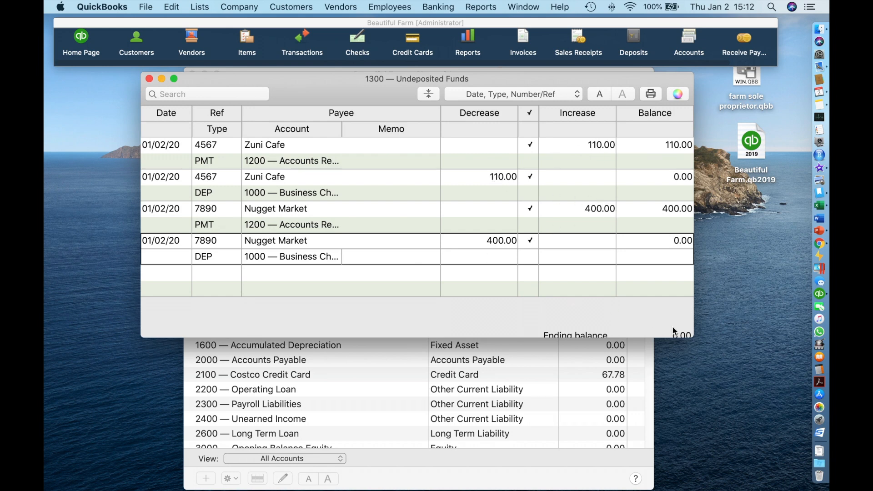
{"action": "left_click", "coordinate": [149, 79]}
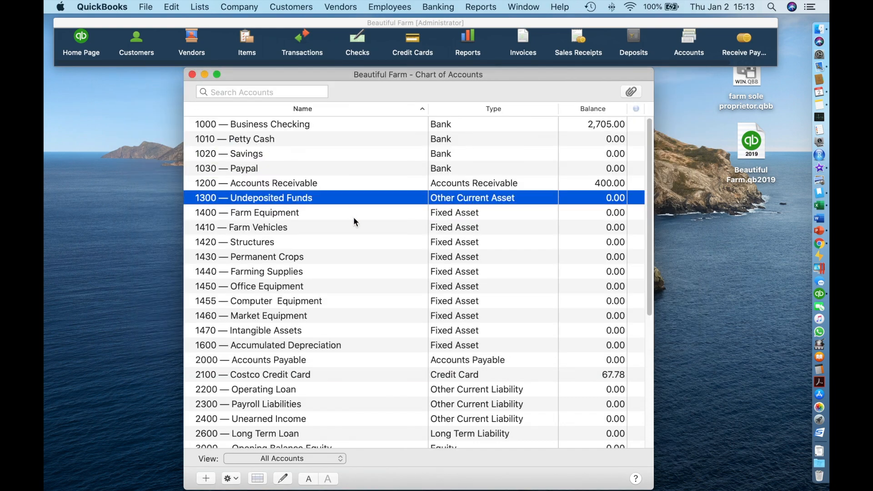
Open the Multiple Payees deposit from the 1000 — Business Checking register to examine its payments, and close it without changes
{"action": "double_click", "coordinate": [330, 124]}
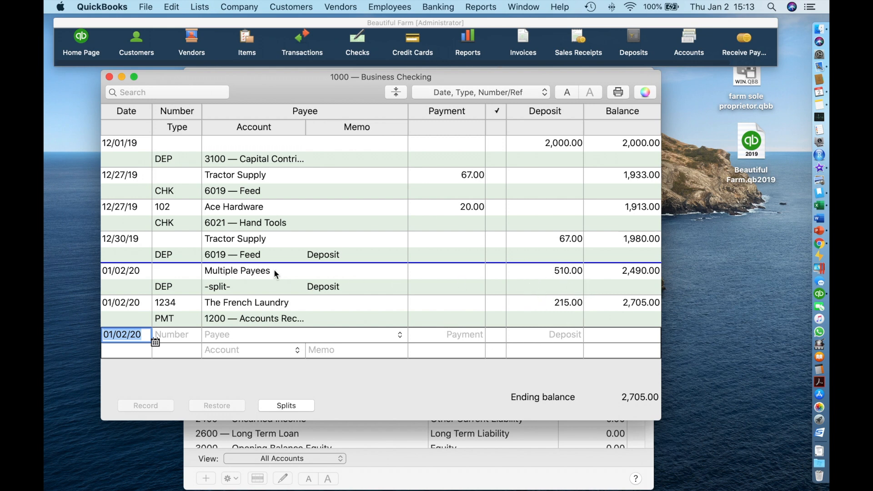
{"action": "double_click", "coordinate": [370, 272]}
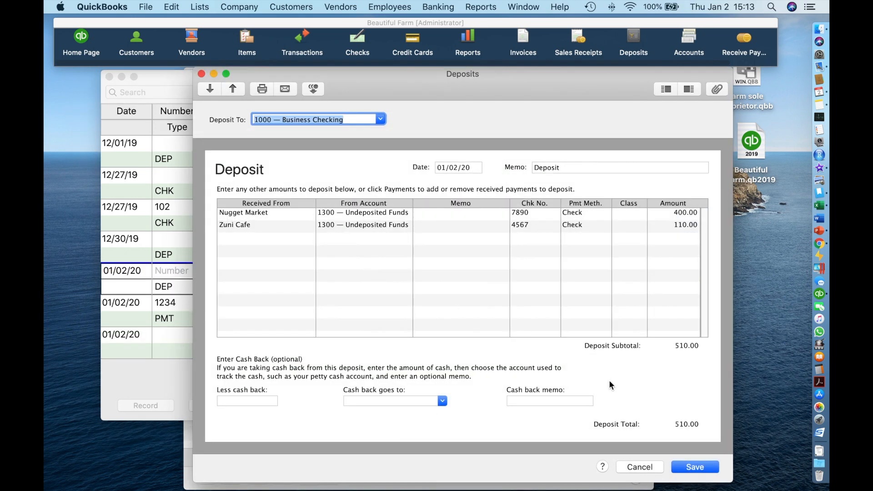
{"action": "left_click", "coordinate": [634, 465]}
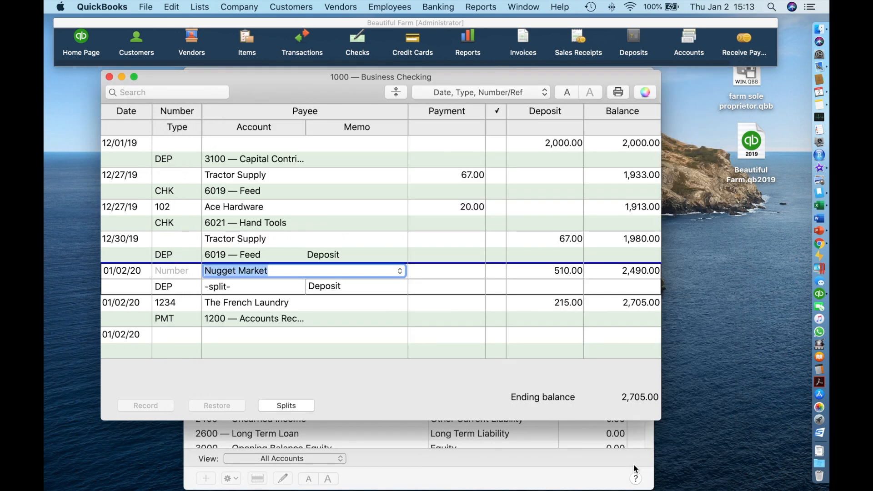